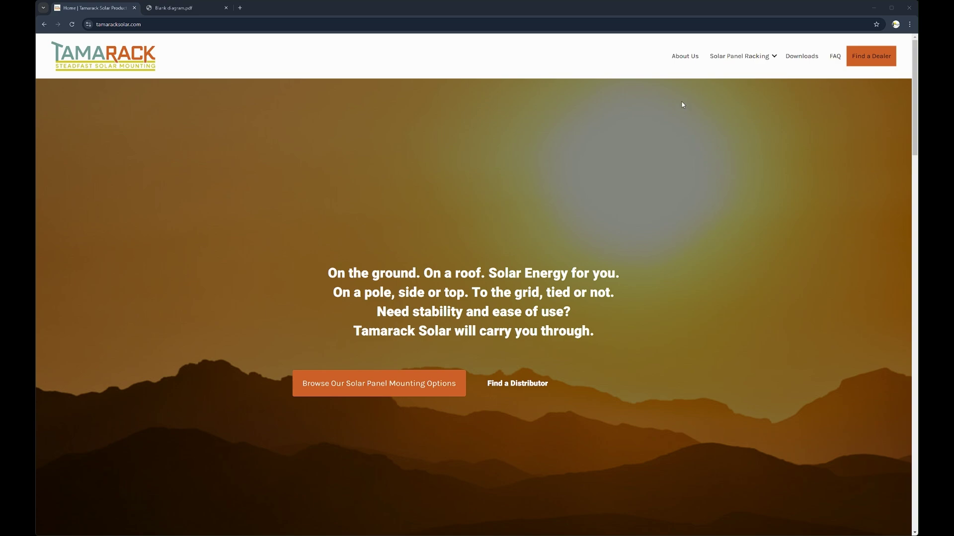
Go to the Ground Mount page under Solar Panel Racking and launch the calculator tool.
mouse_move(737, 67)
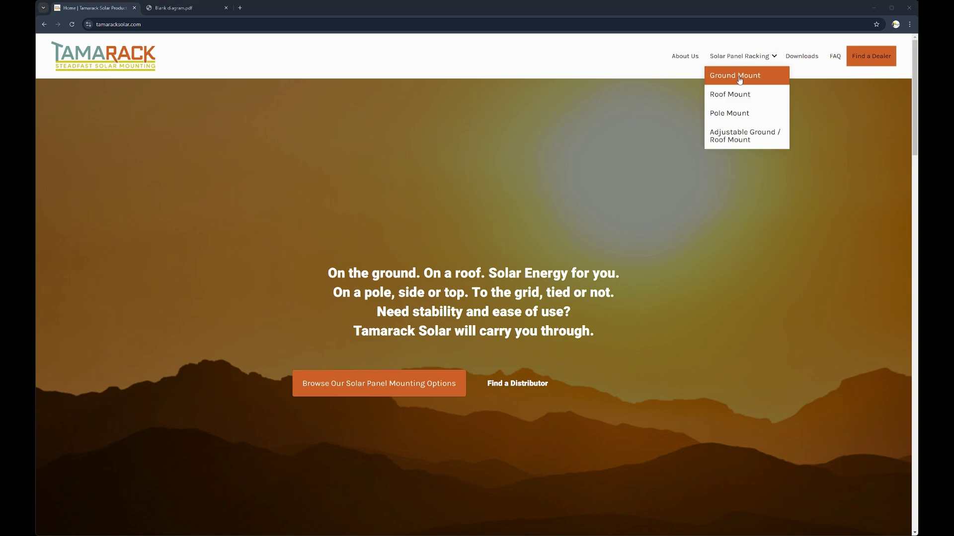
left_click(739, 80)
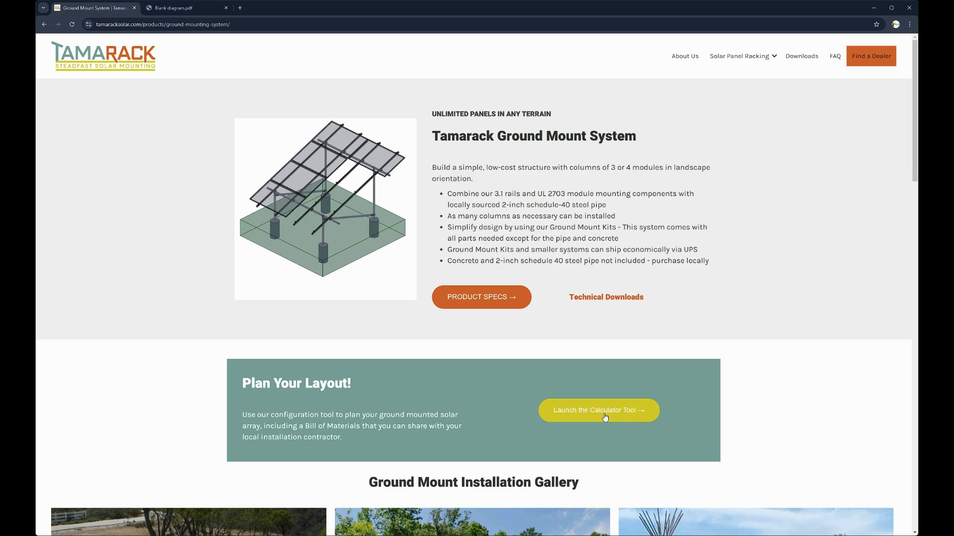
left_click(605, 417)
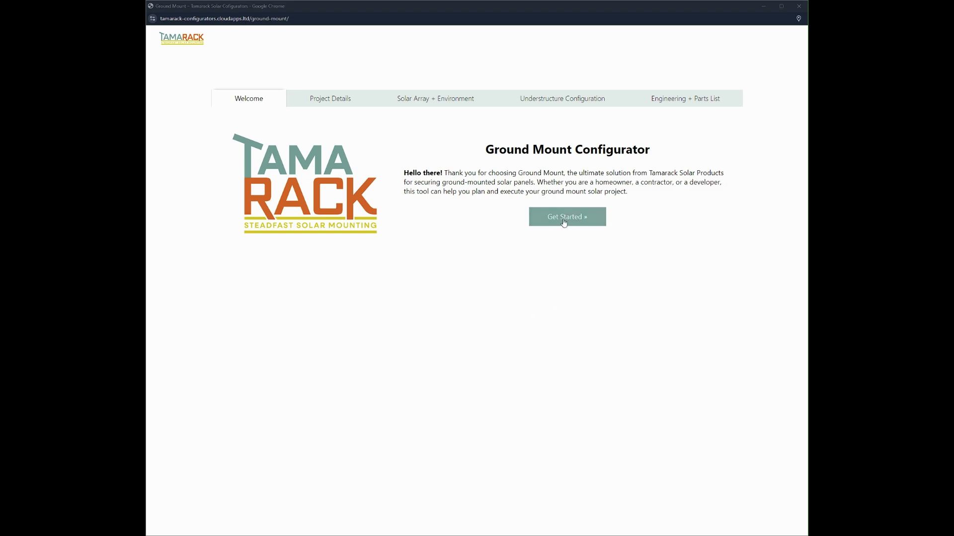
Review the Project Details form, leaving Module Brand (Solarever) and Additional notes unchanged.
left_click(325, 101)
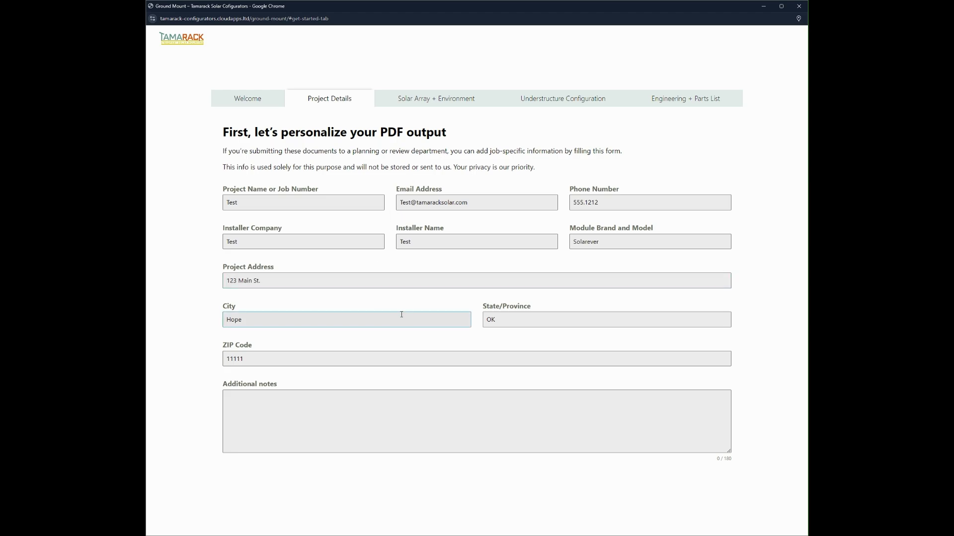
left_click(609, 242)
left_click(388, 373)
left_click(307, 422)
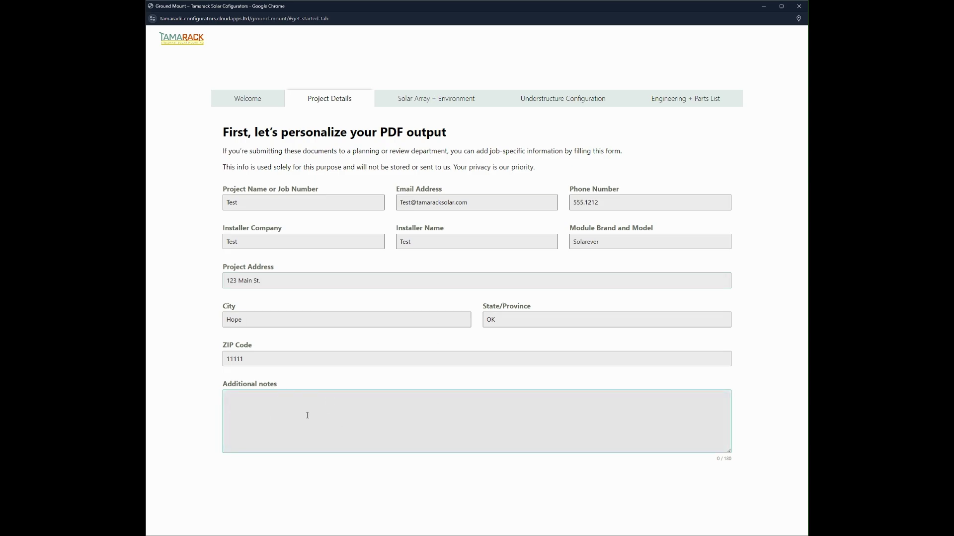
left_click(416, 151)
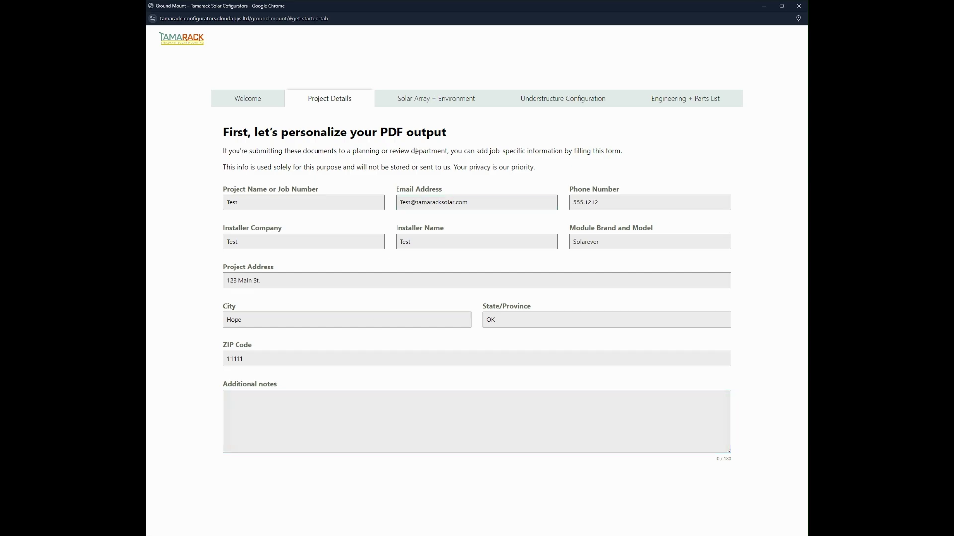
Switch to Solar Array + Environment, showing 20 modules at 30° tilt and 130 wind speed.
left_click(413, 102)
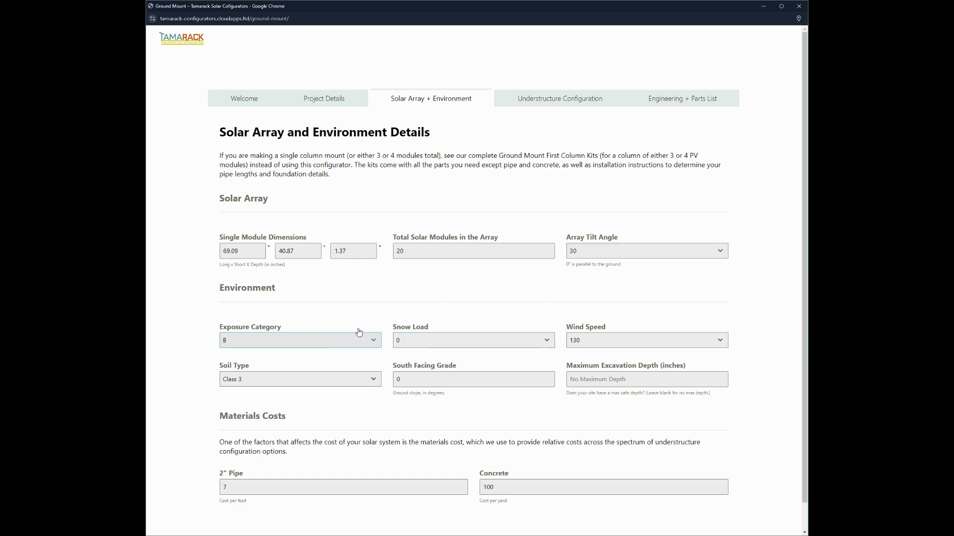
Keep exposure B, wind speed 130 and Class 3 soil, with the 2" pipe cost at 7.
left_click(349, 347)
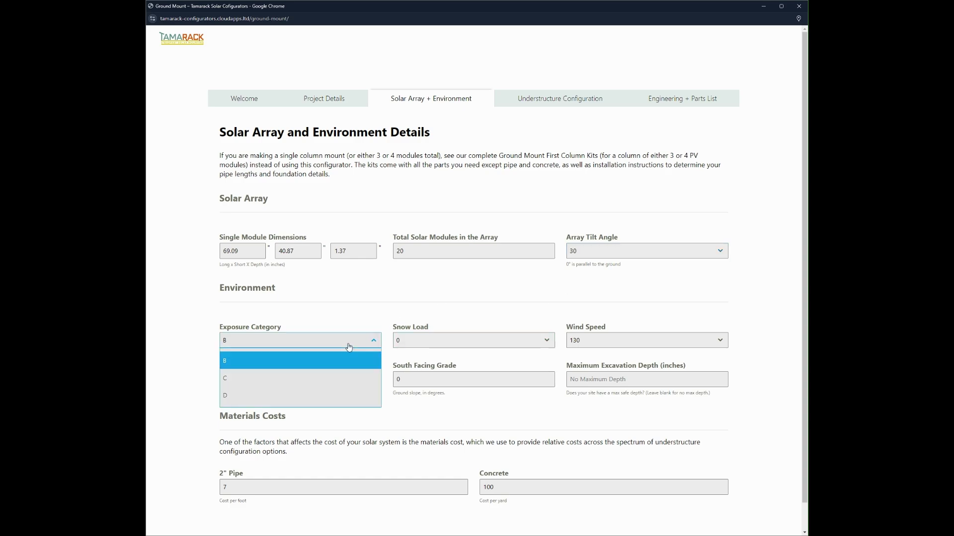
left_click(300, 362)
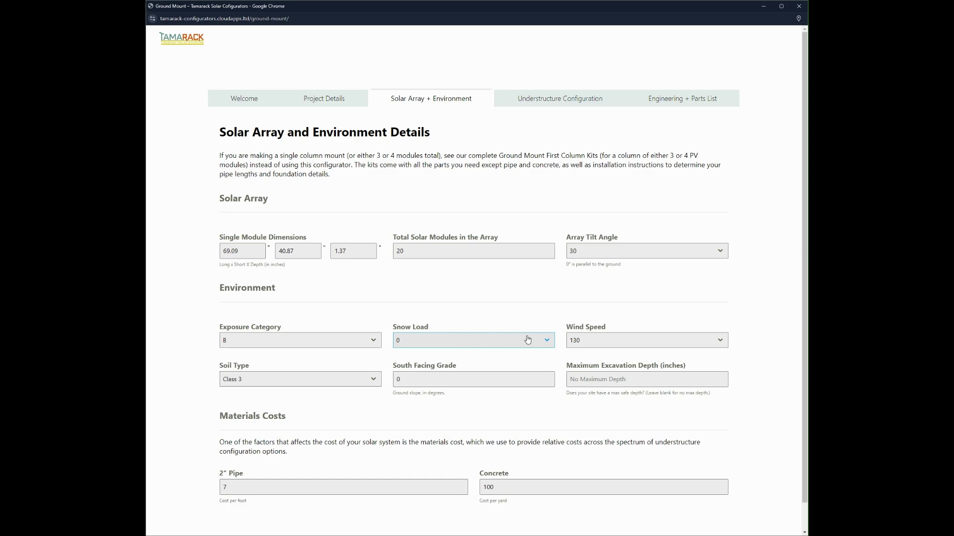
left_click(665, 344)
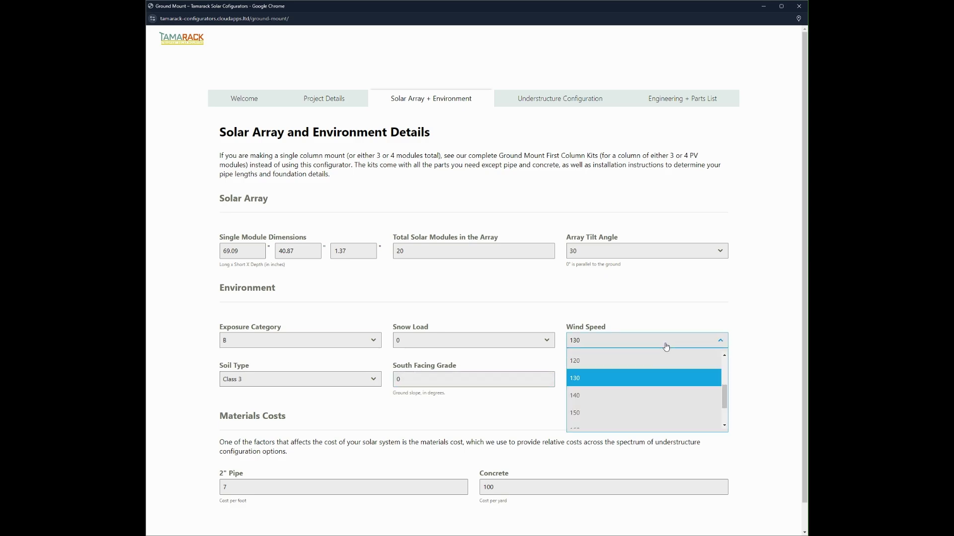
scroll(639, 386, "up", 2)
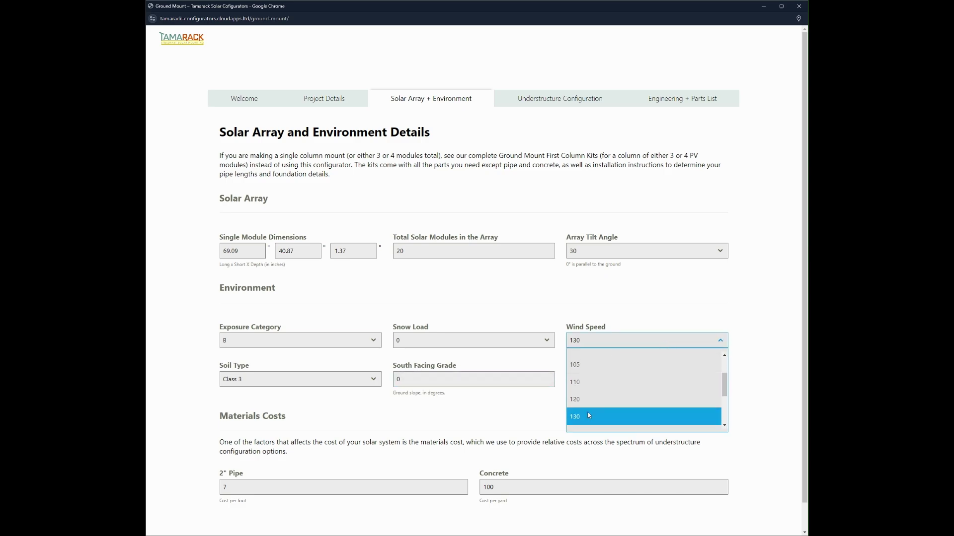
left_click(587, 416)
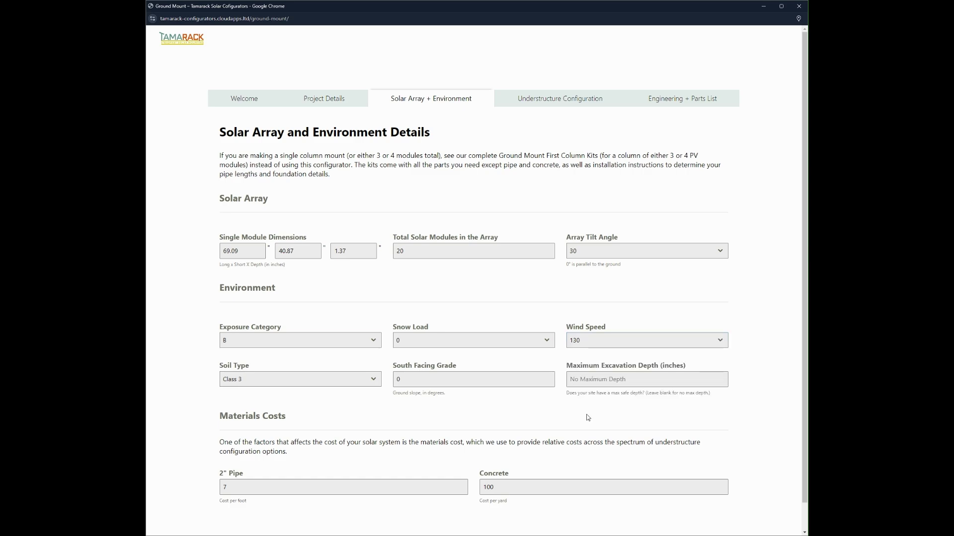
left_click(323, 382)
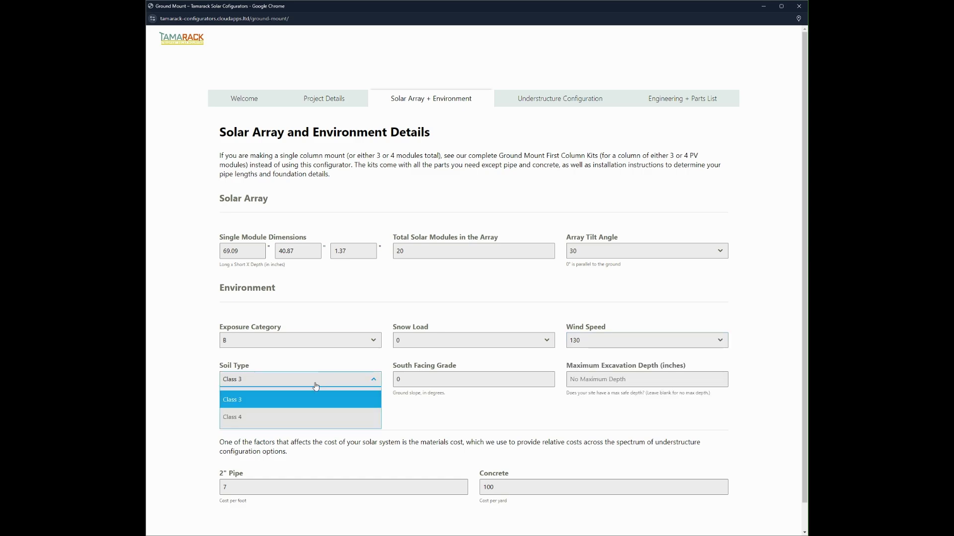
left_click(272, 401)
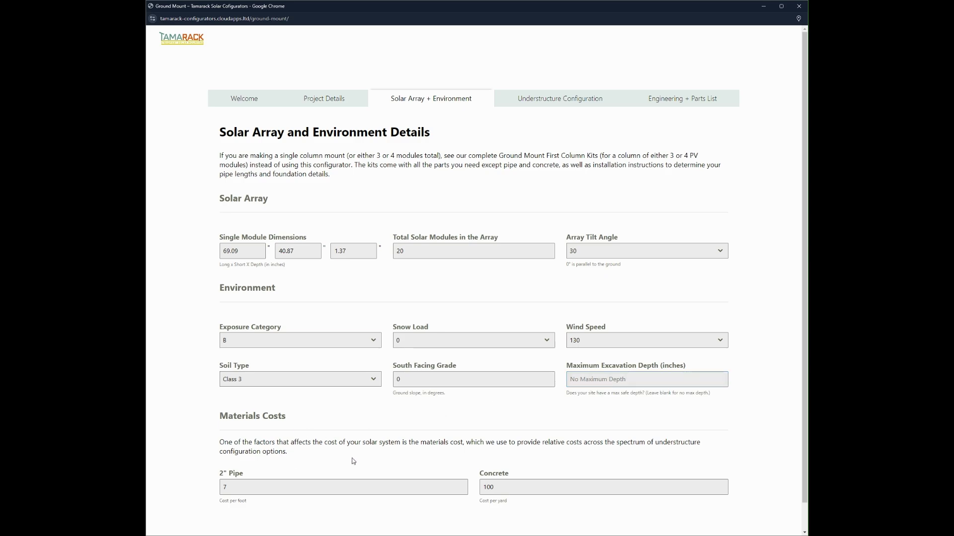
left_click(436, 489)
left_click(564, 103)
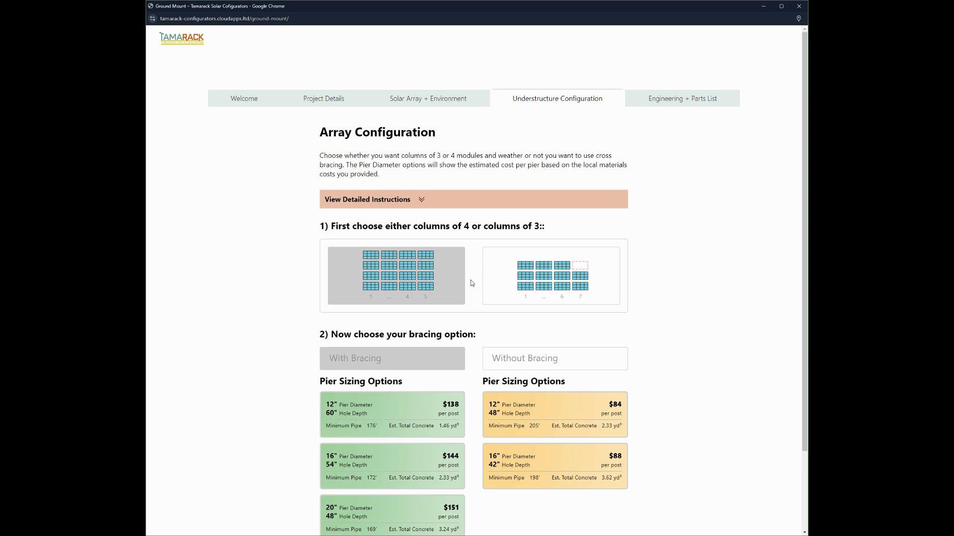
Lay out the array in columns of 4 modules with cross bracing.
left_click(550, 281)
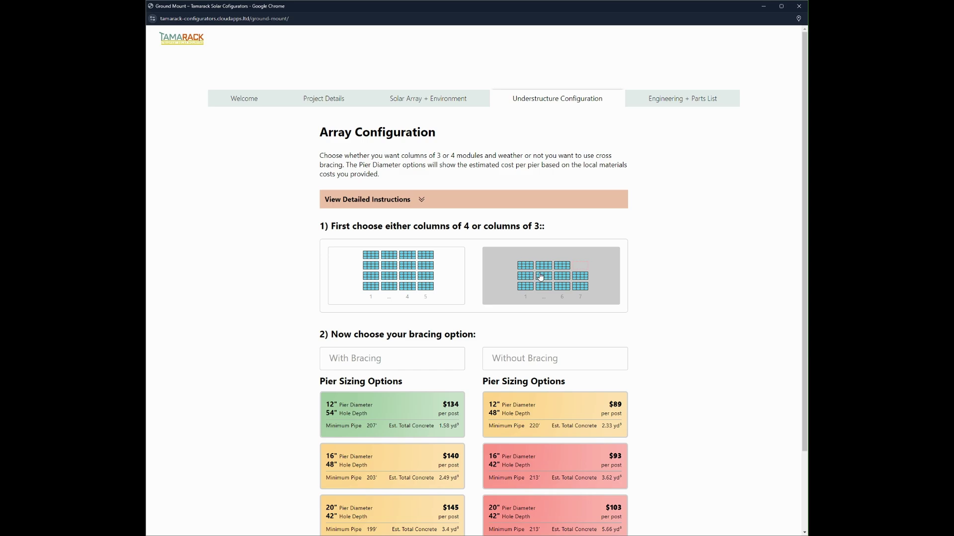
left_click(412, 277)
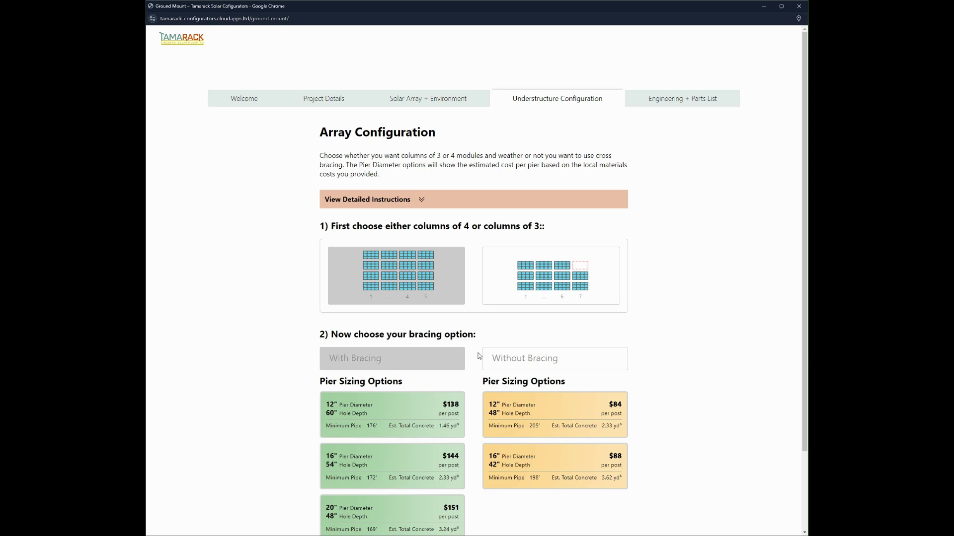
left_click(508, 358)
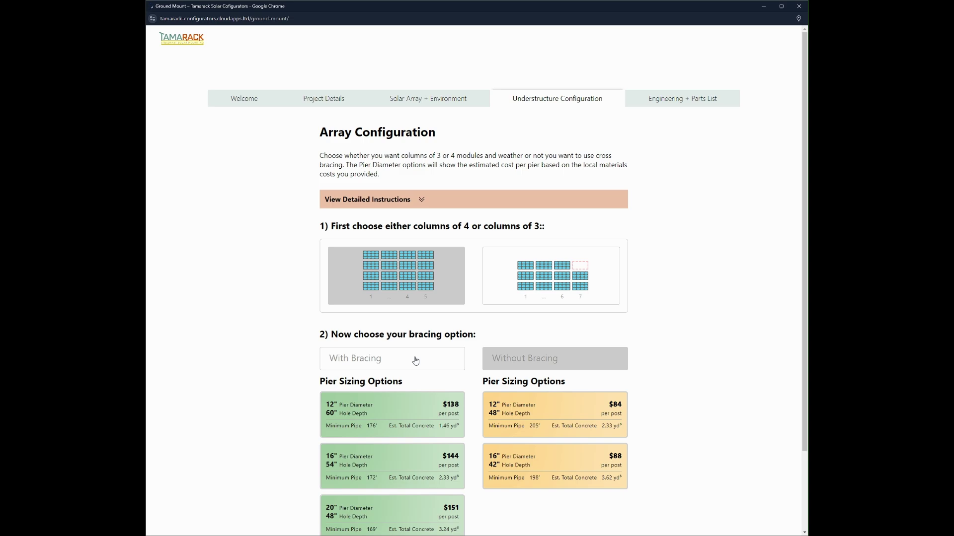
left_click(416, 360)
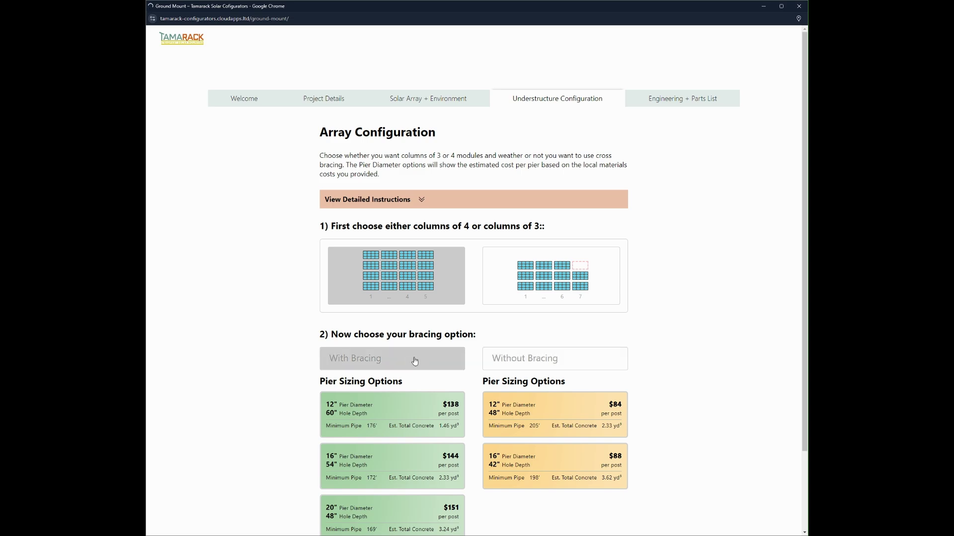
Compare unbraced pier options ($84–$88 per post) with braced ones, then keep cross bracing.
scroll(416, 361, "down", 1)
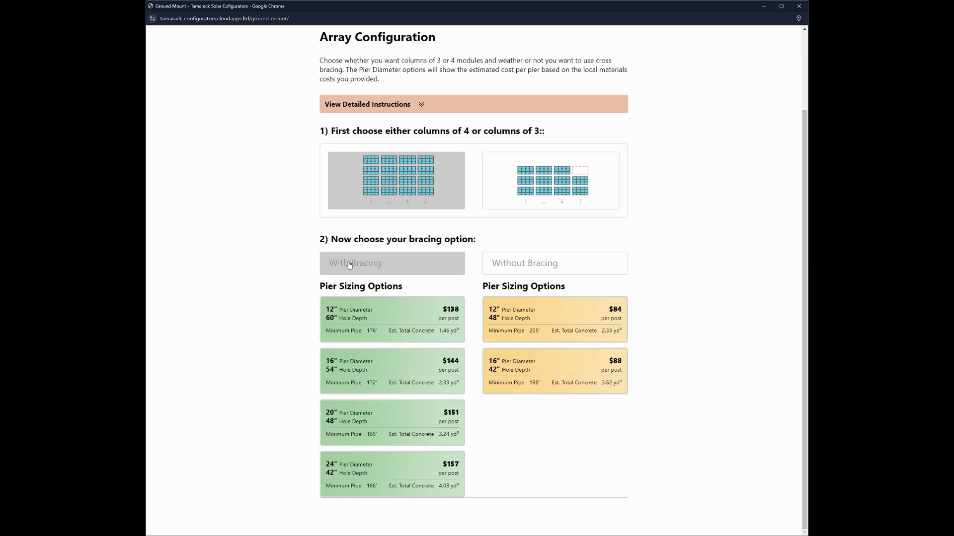
left_click(526, 262)
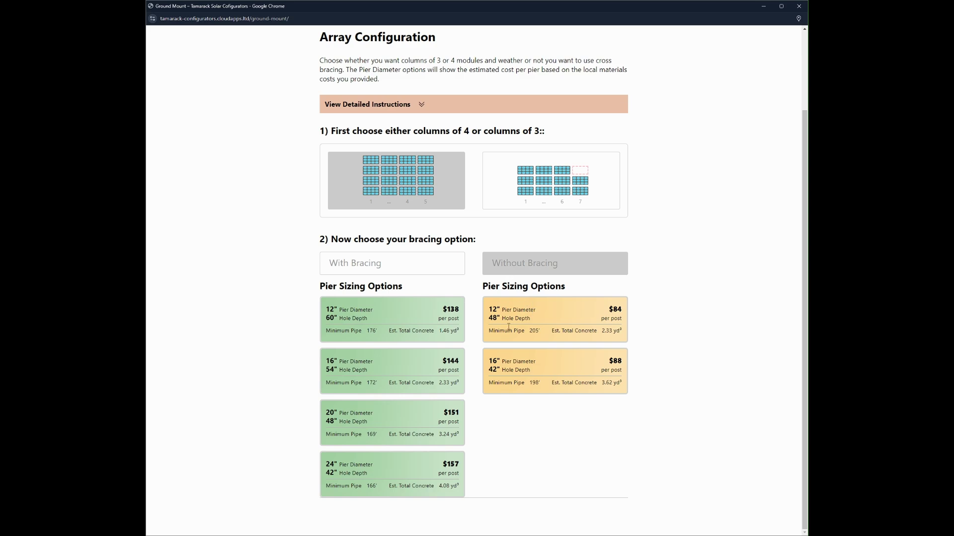
left_click(372, 266)
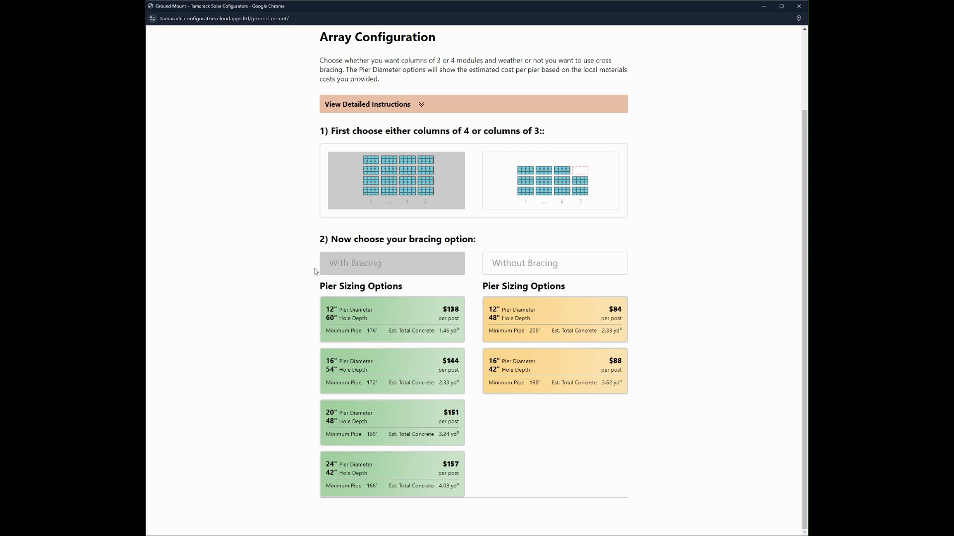
scroll(339, 257, "up", 1)
left_click(356, 289)
Review the Engineering + Parts List: 10 posts, 5 braces, and the kit and bulk orders.
scroll(575, 124, "up", 3)
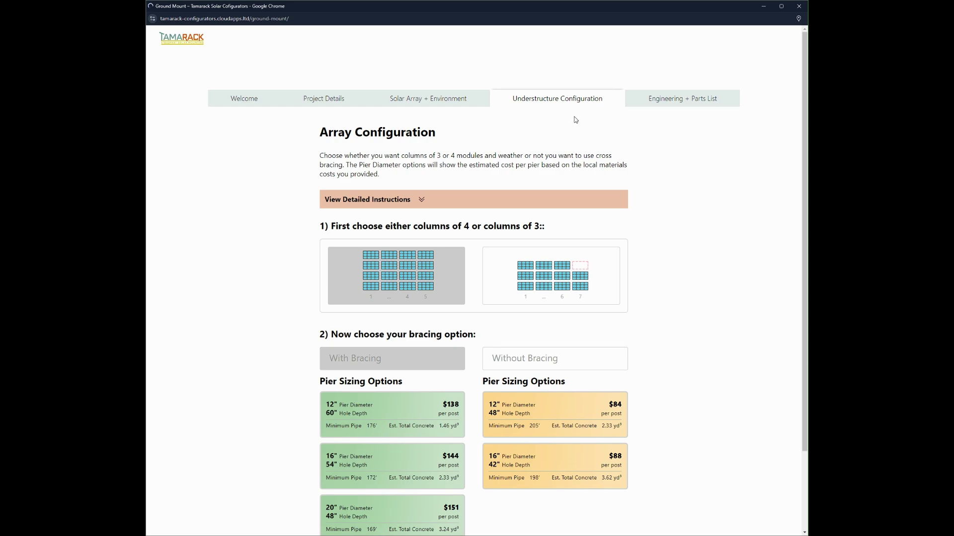
left_click(659, 102)
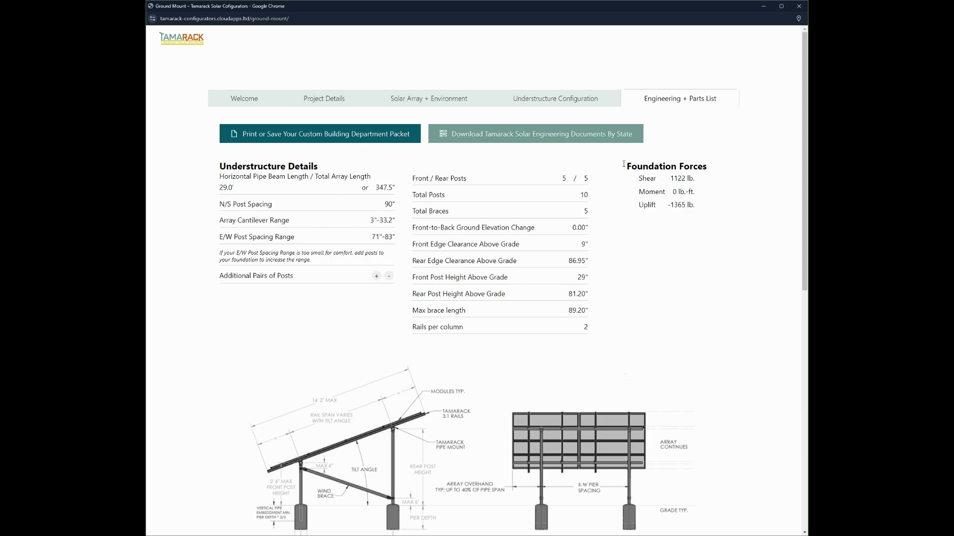
scroll(340, 228, "down", 5)
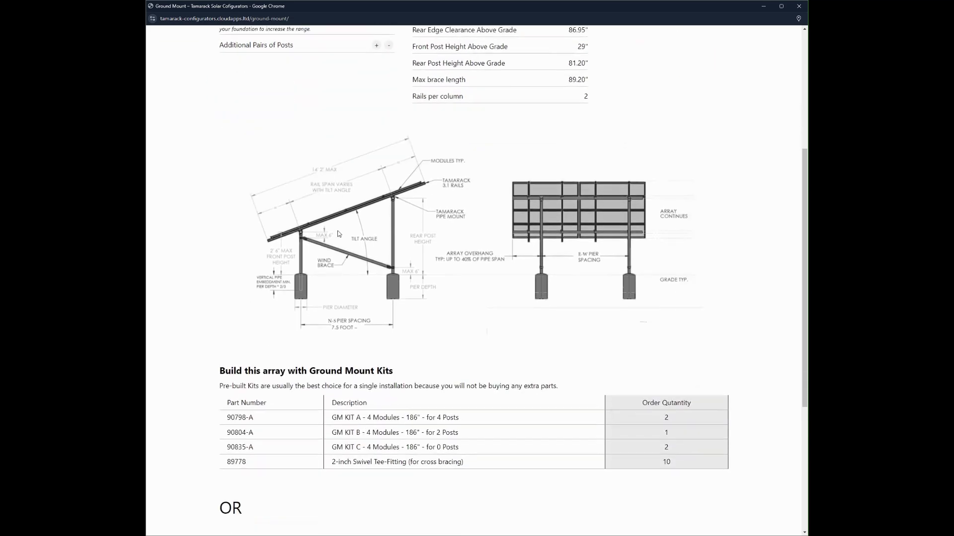
scroll(338, 233, "down", 3)
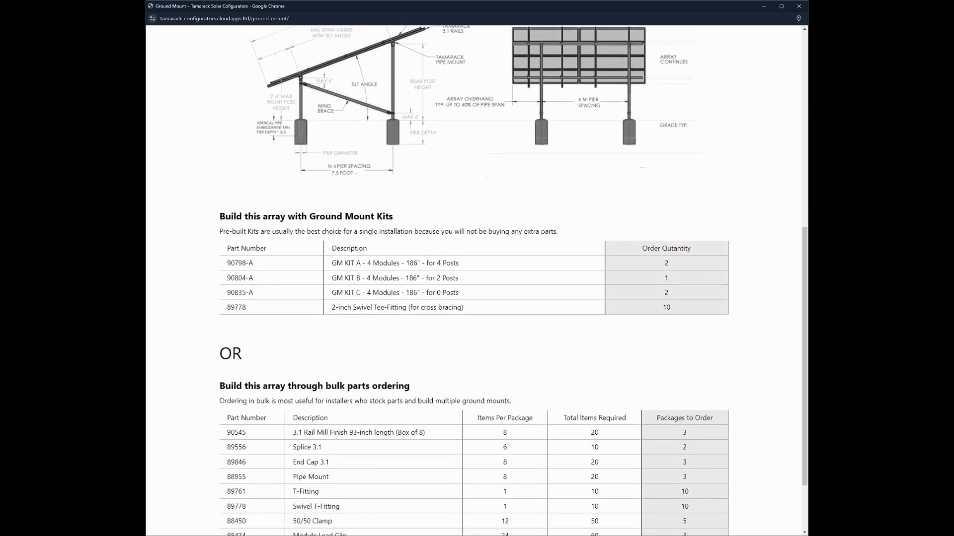
scroll(338, 232, "down", 2)
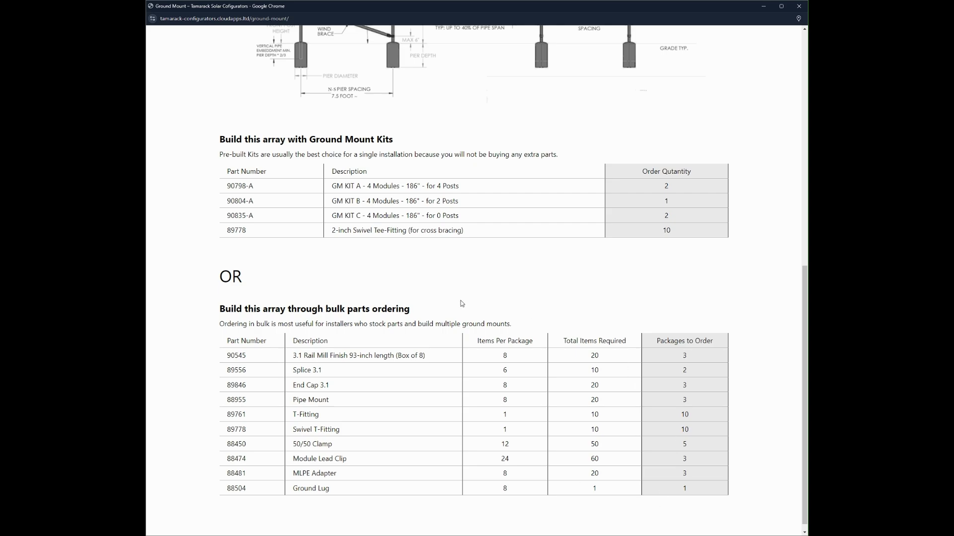
scroll(461, 304, "up", 8)
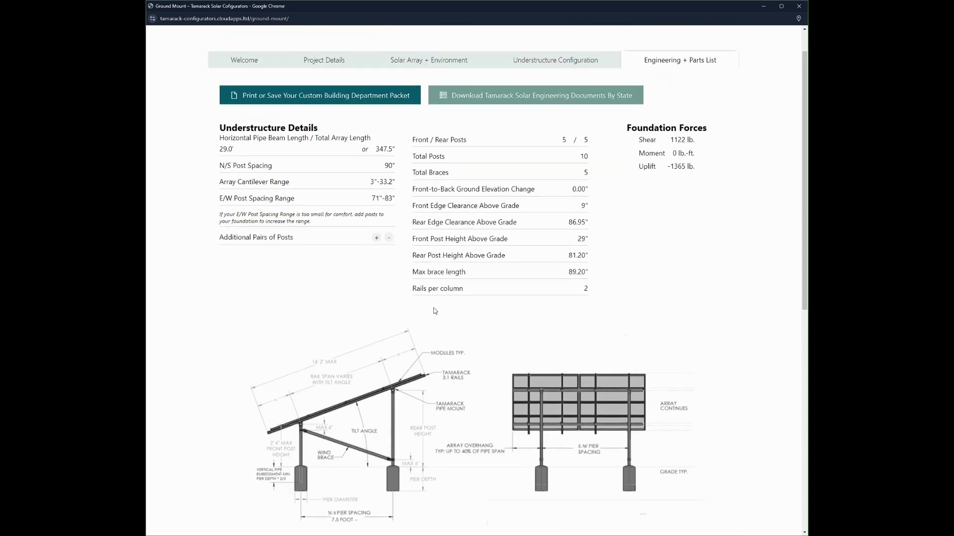
scroll(435, 311, "up", 1)
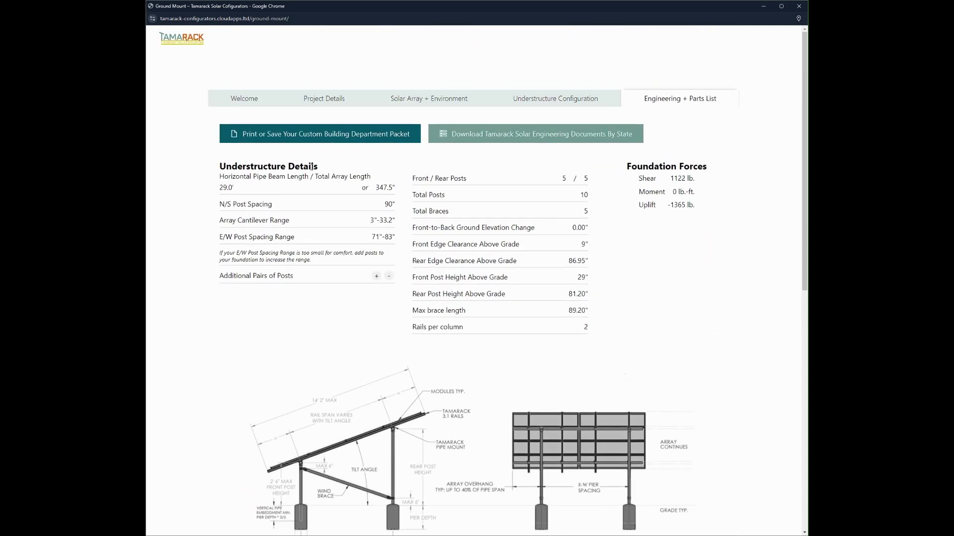
Scroll through the calculation sheet's site, modules, foundation, forces and materials sections.
left_click(293, 138)
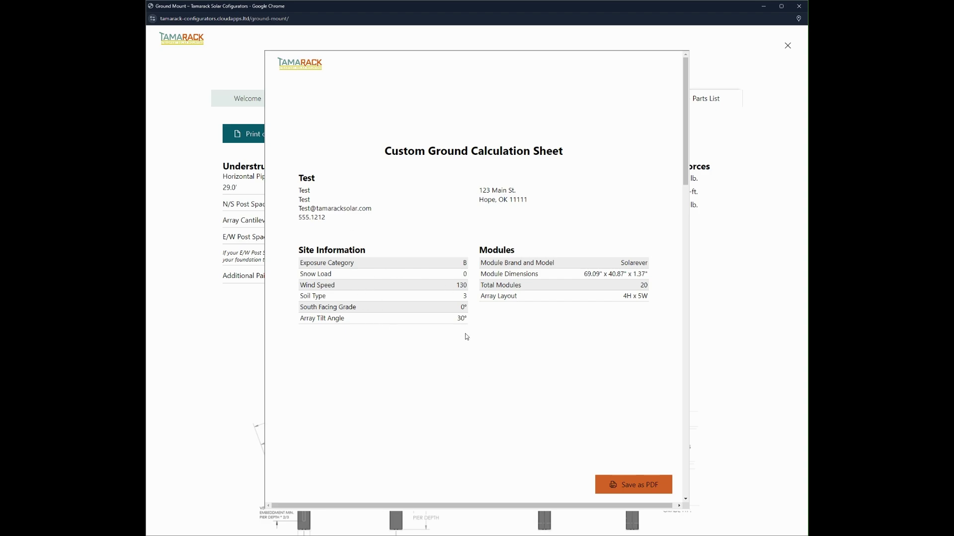
scroll(485, 322, "down", 1)
scroll(484, 322, "down", 6)
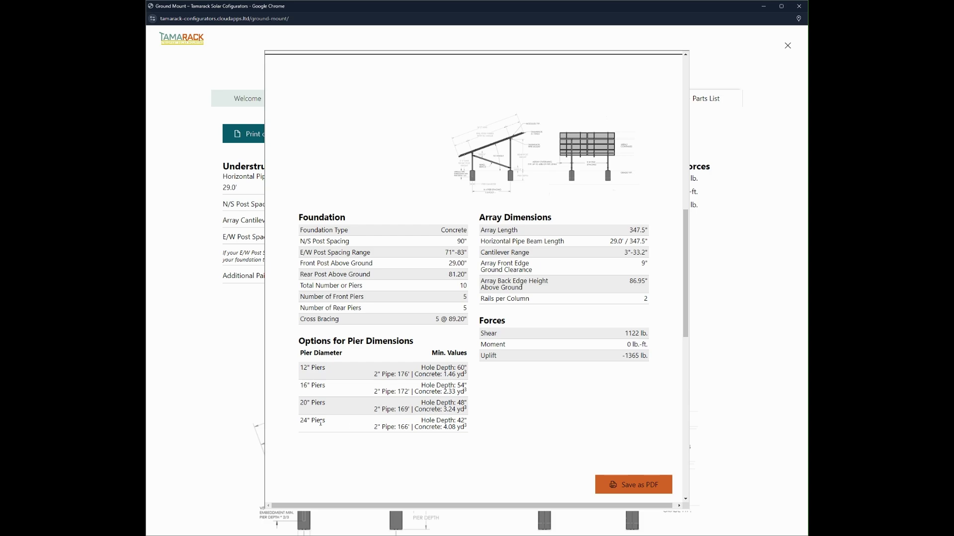
scroll(357, 363, "down", 10)
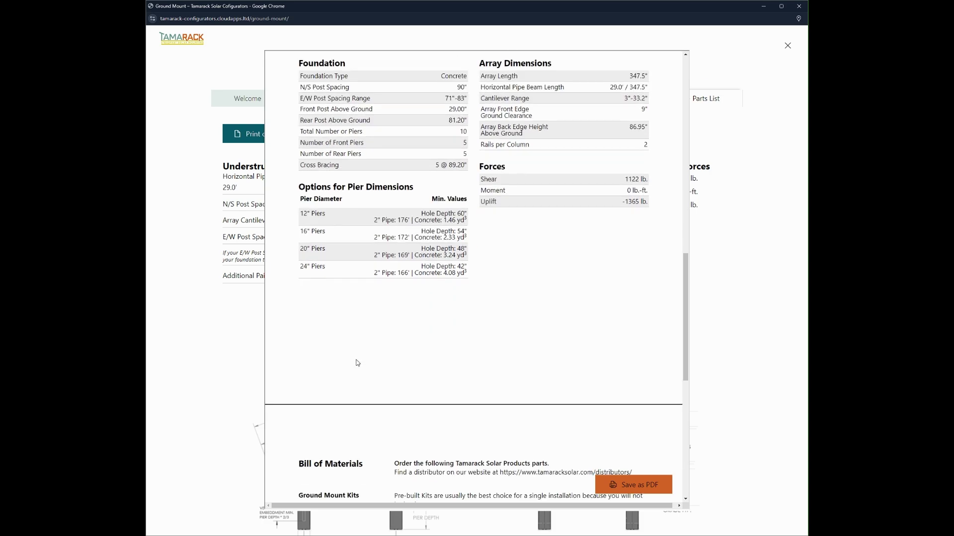
scroll(421, 302, "down", 1)
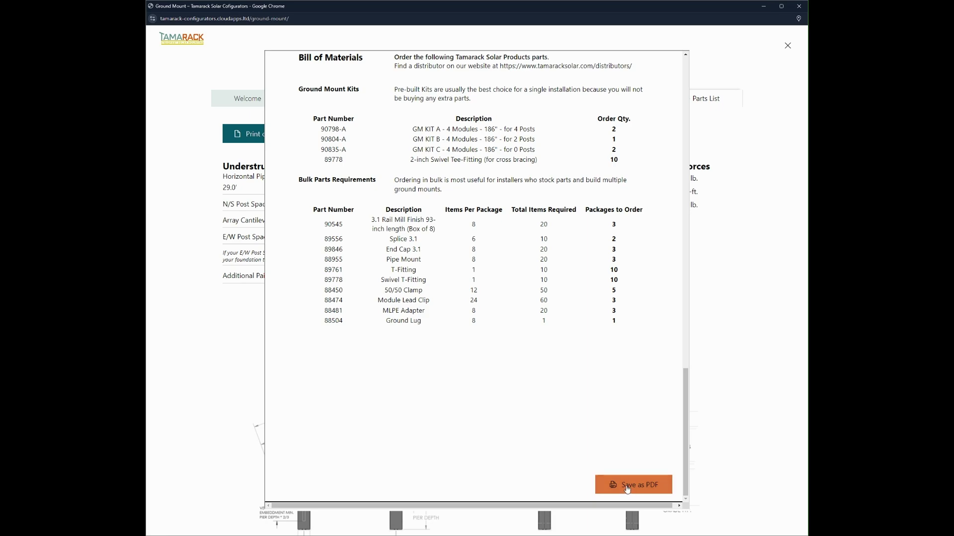
scroll(498, 338, "up", 15)
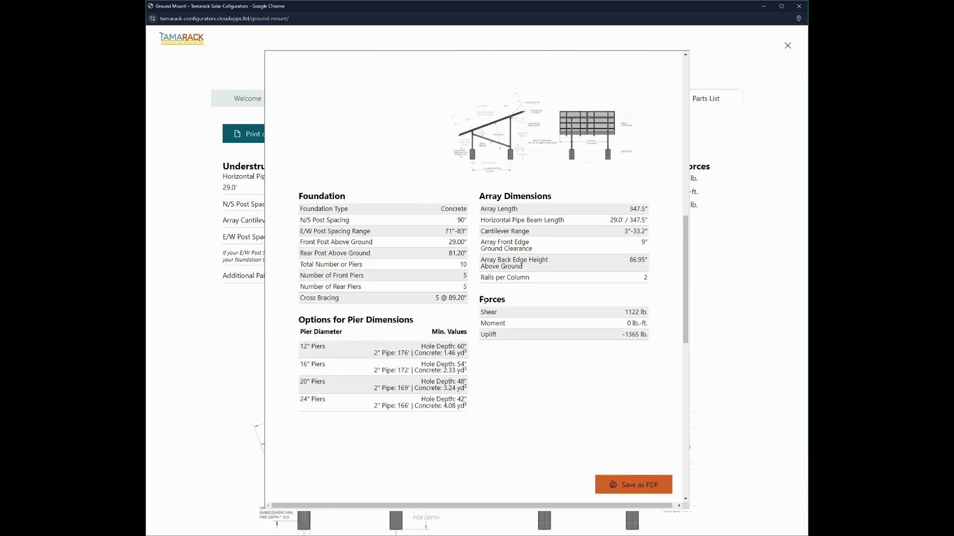
scroll(488, 299, "up", 5)
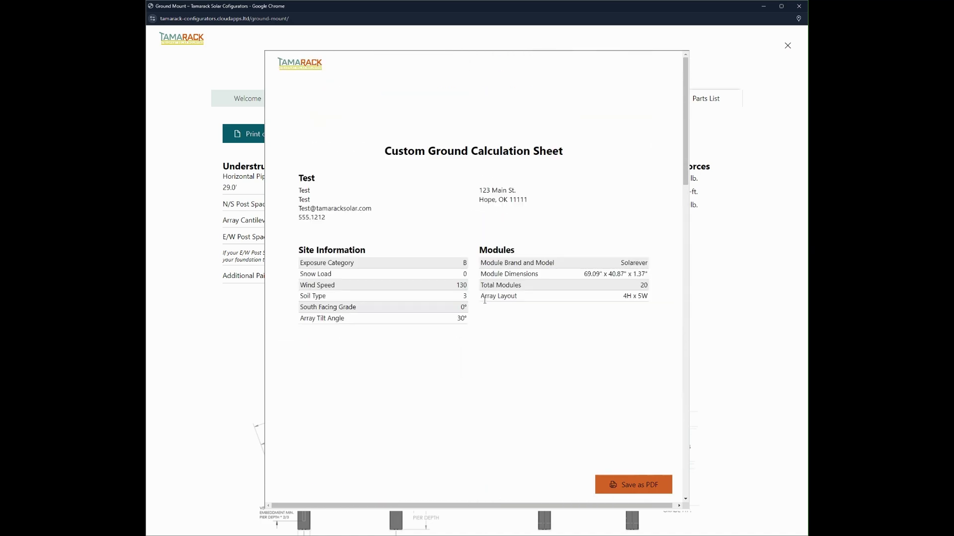
Close the calculation sheet to return to the Engineering + Parts List.
left_click(789, 46)
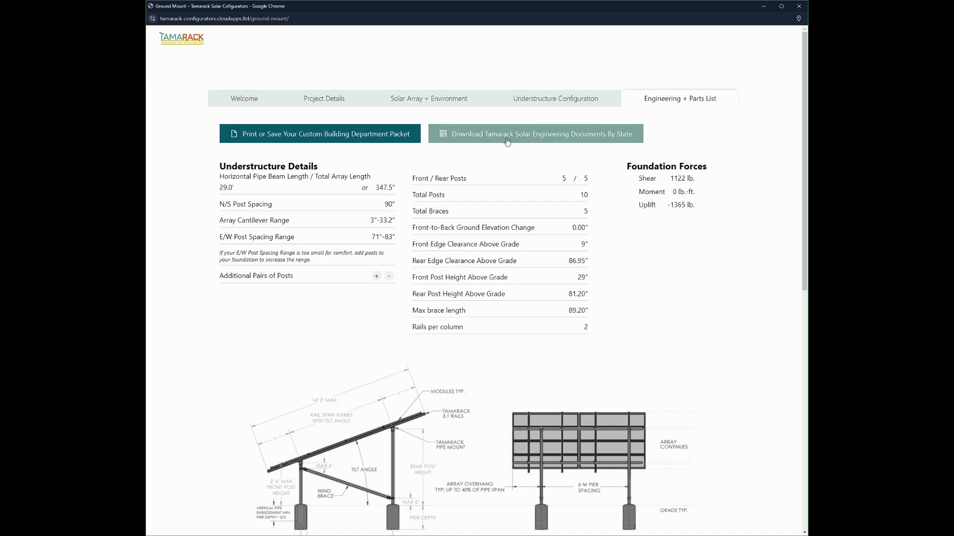